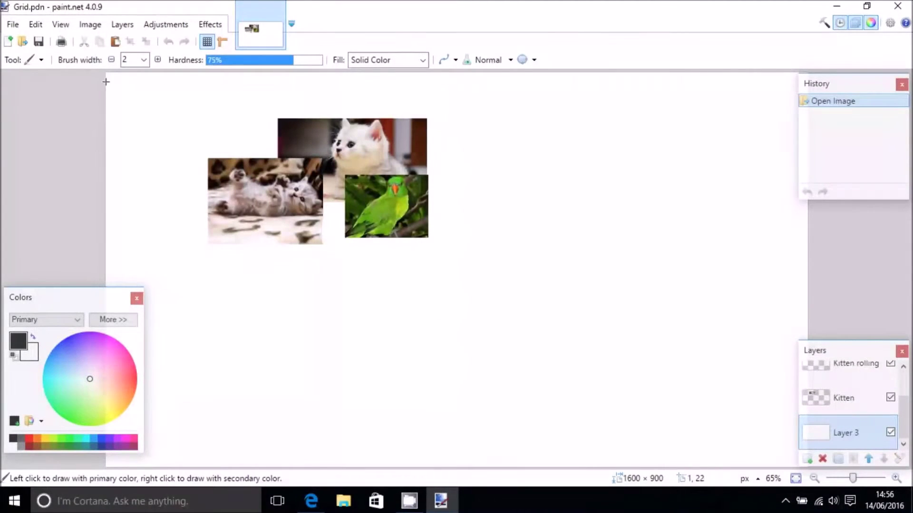
# Turn on the pixel grid, check it at 631% zoom, return to 65%, then go to Edge.
pyautogui.click(61, 24)
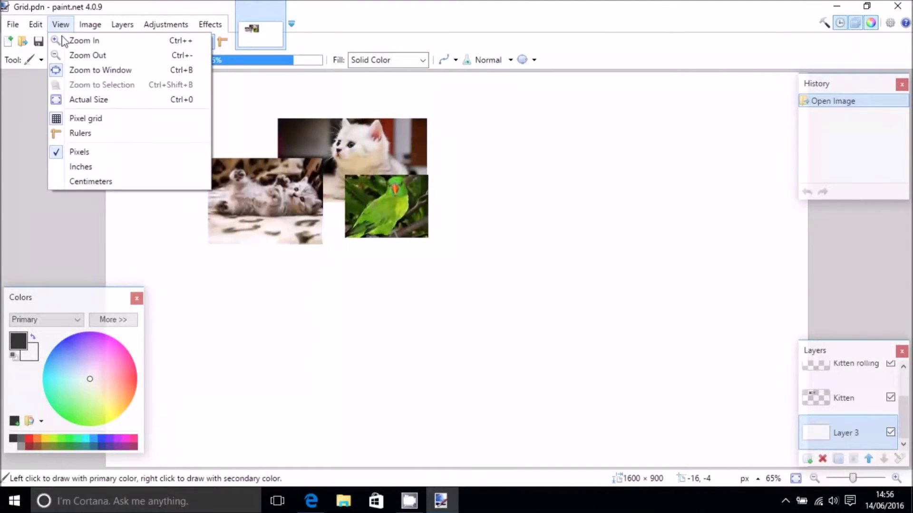
pyautogui.click(93, 118)
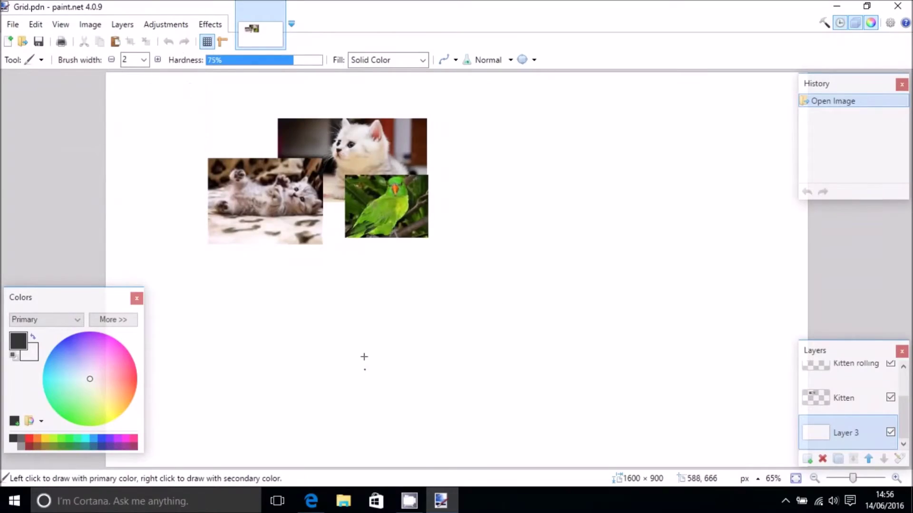
pyautogui.scroll(10, 451, 270)
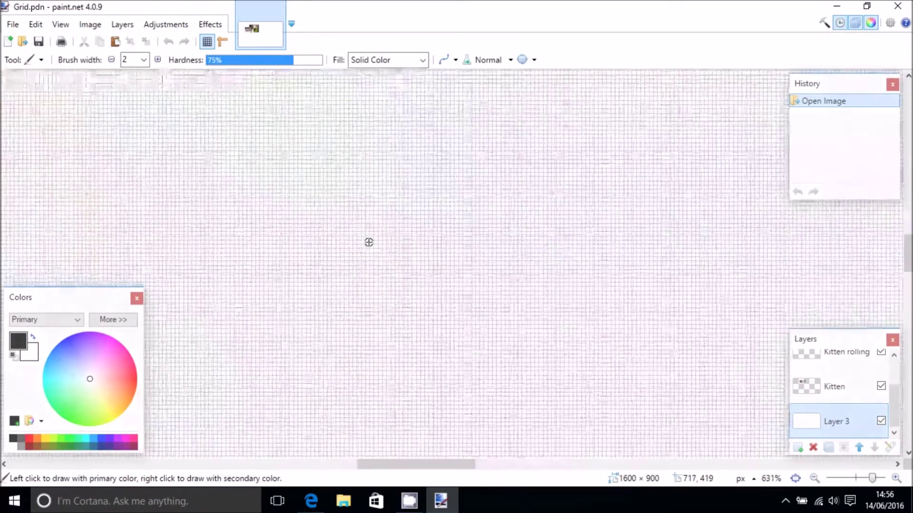
pyautogui.scroll(-10, 337, 222)
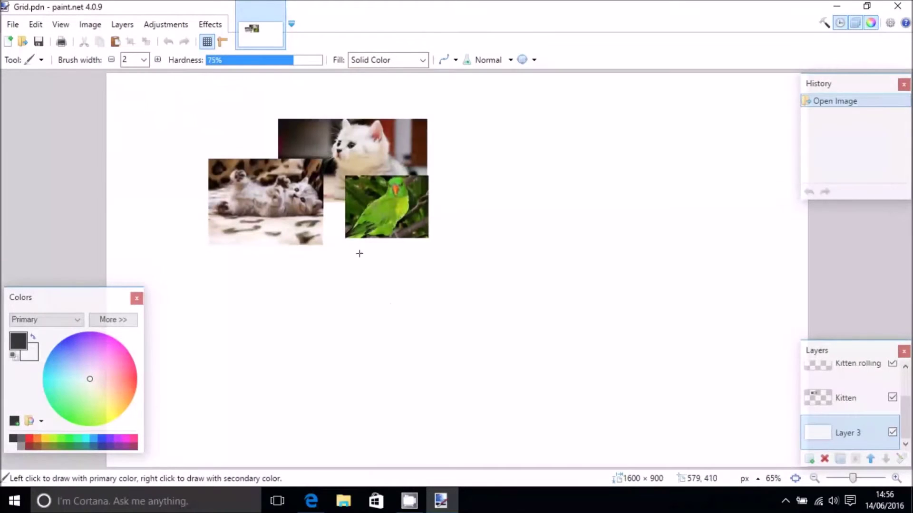
pyautogui.click(311, 501)
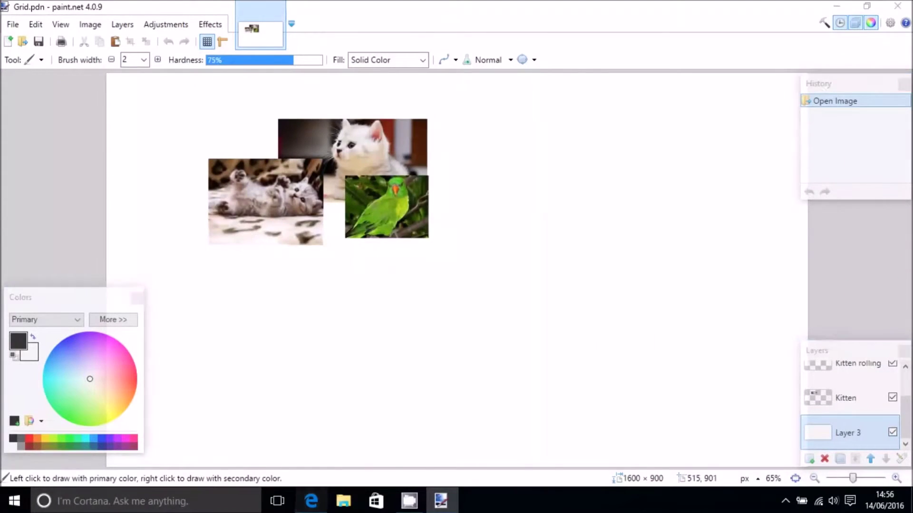
# Download GridMaker.dll 3.2.0.0 as GridMaker (1).zip and open its Downloads folder.
pyautogui.click(523, 38)
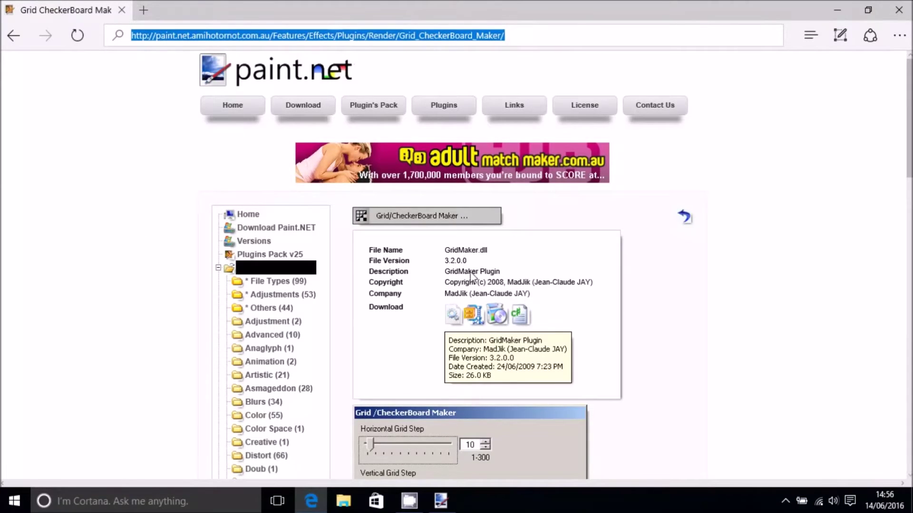
pyautogui.click(473, 314)
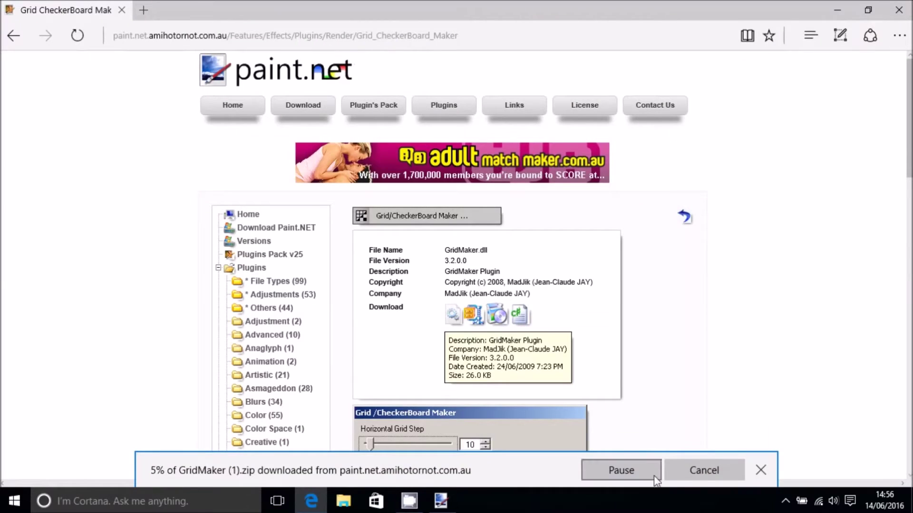
pyautogui.click(585, 473)
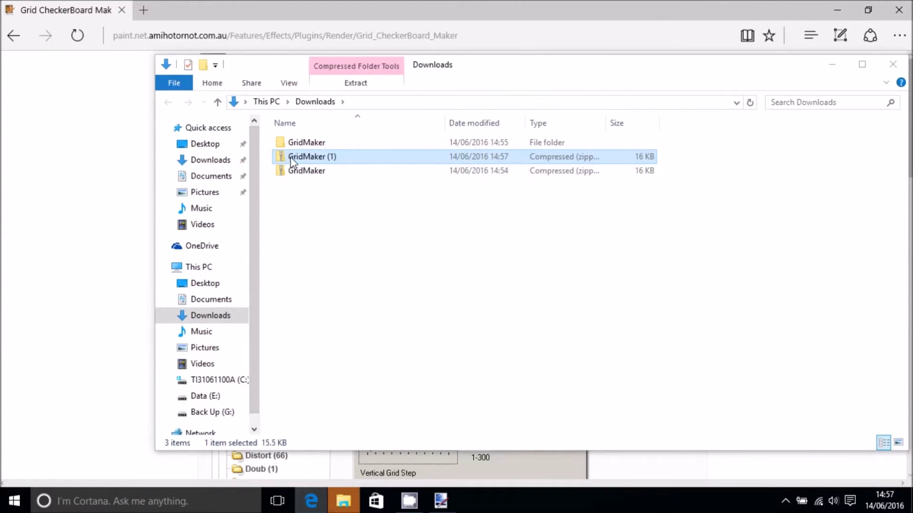
# Extract GridMaker (1).zip here, select GridMaker.dll, and go to the C: drive.
pyautogui.rightClick(291, 161)
pyautogui.click(380, 175)
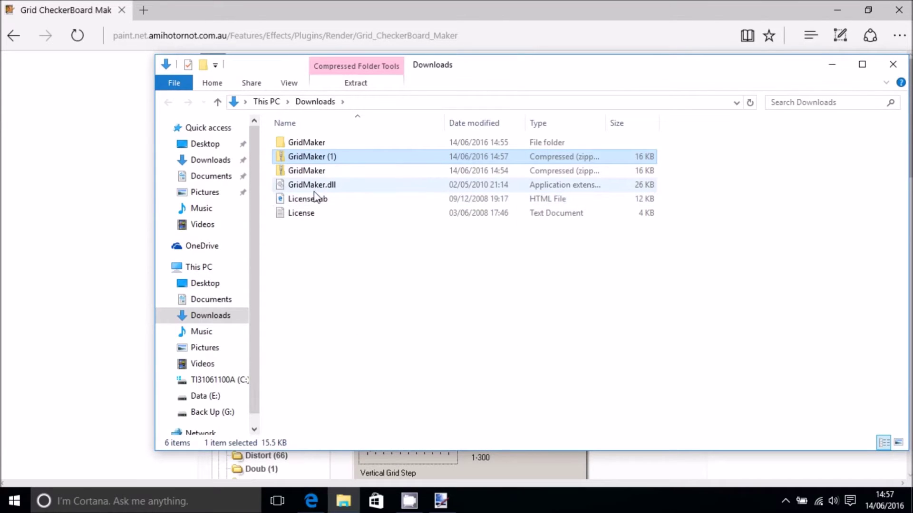
pyautogui.click(318, 187)
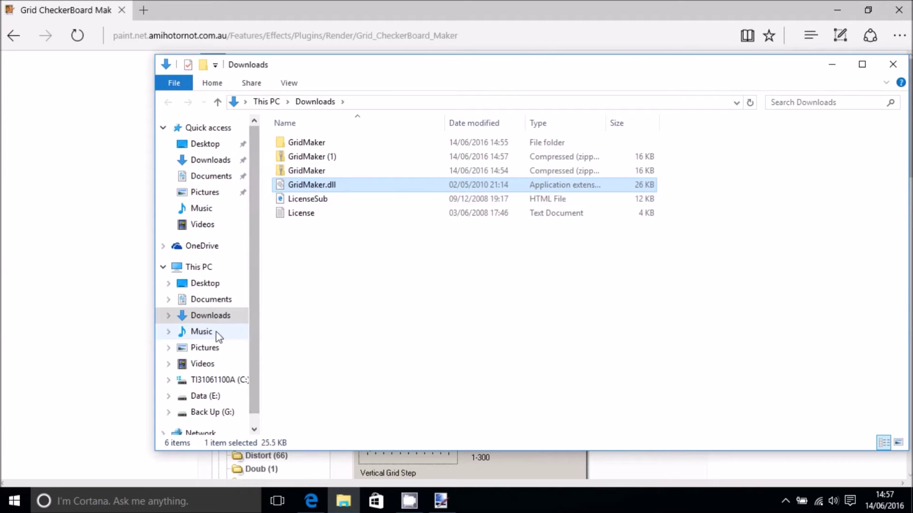
pyautogui.click(231, 380)
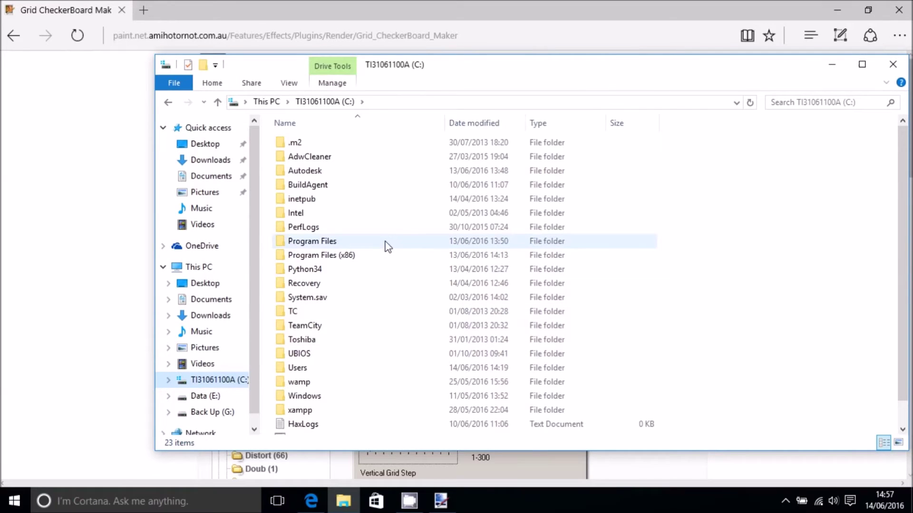
# Paste GridMaker.dll into Program Files\paint.net\Effects, granting administrator permission.
pyautogui.doubleClick(386, 244)
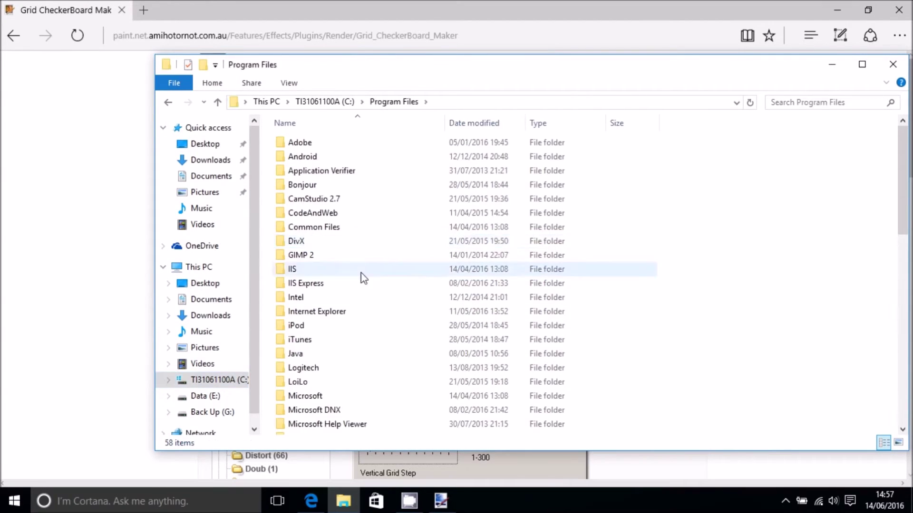
pyautogui.click(343, 261)
pyautogui.write('py')
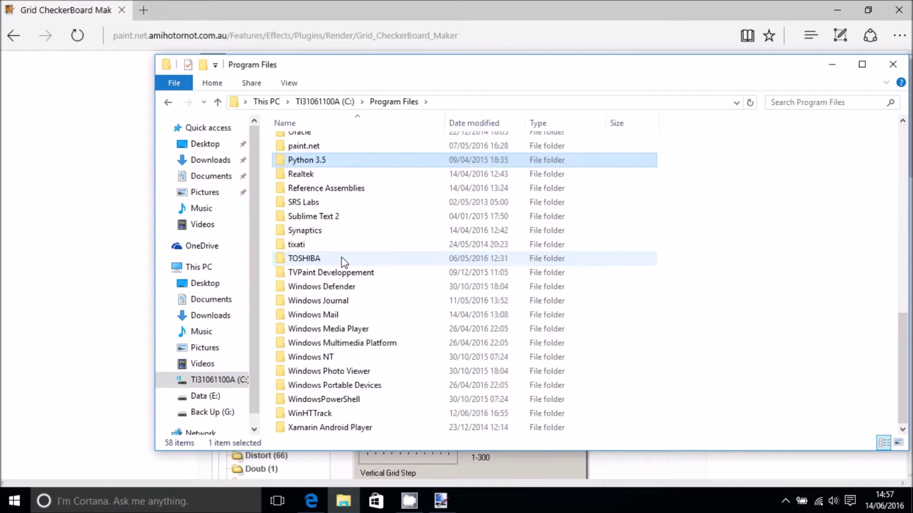
pyautogui.doubleClick(326, 146)
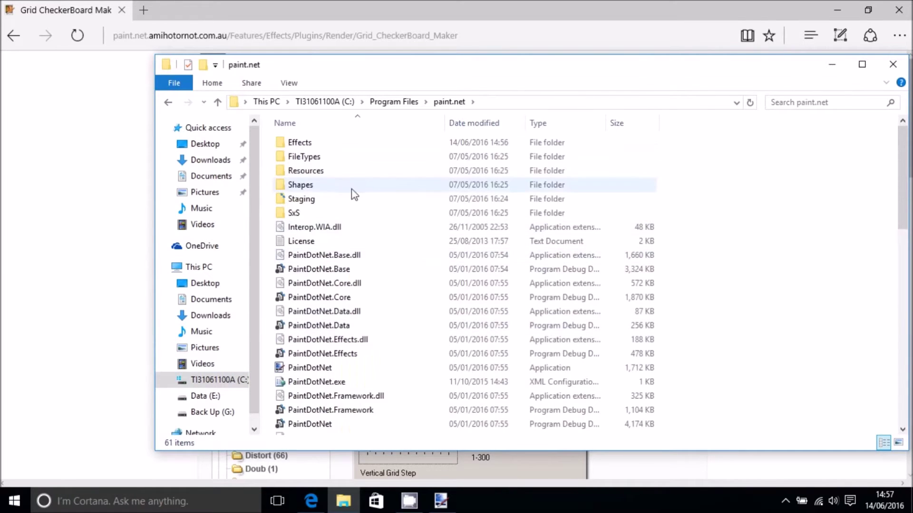
pyautogui.doubleClick(293, 142)
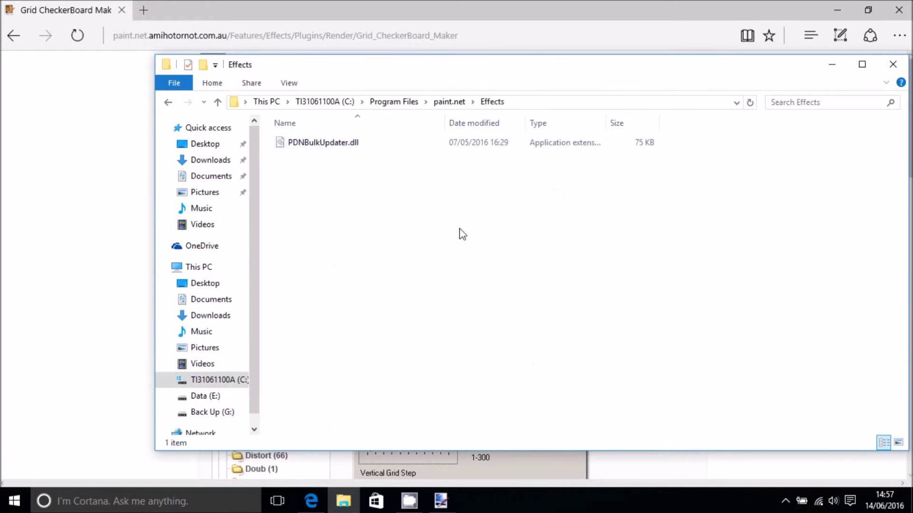
pyautogui.hotkey('ctrl', 'v')
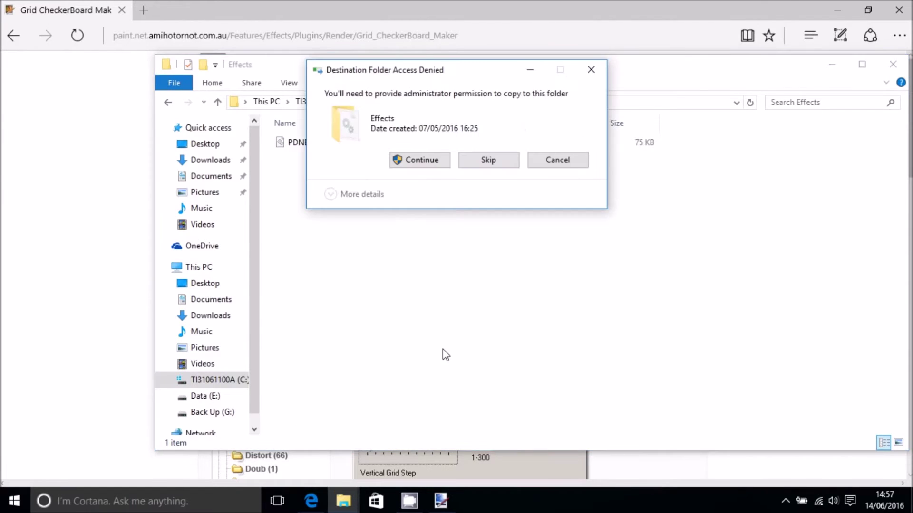
pyautogui.click(421, 160)
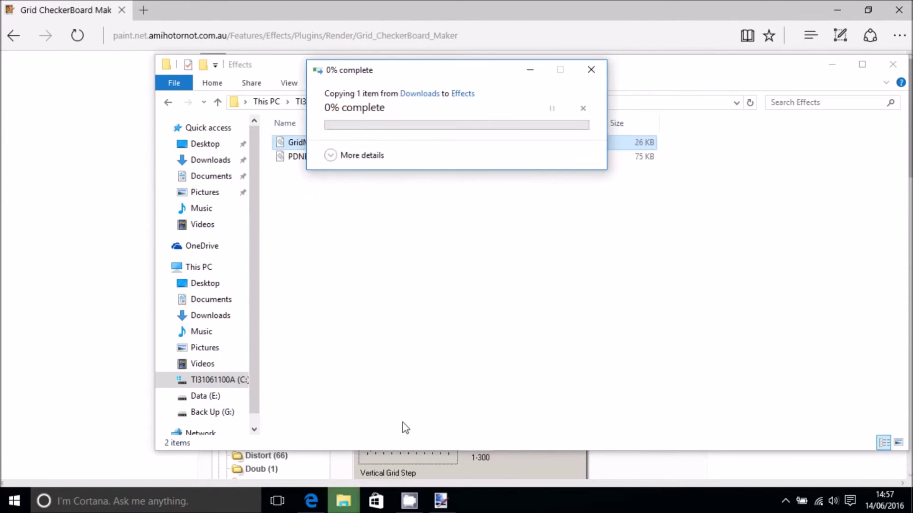
# Close paint.net and minimise Edge and the Effects folder to reach the desktop.
pyautogui.click(441, 501)
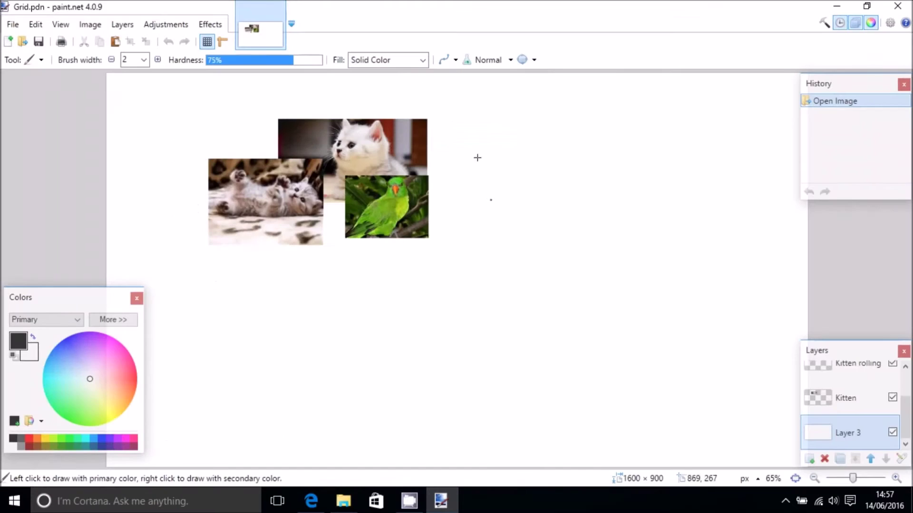
pyautogui.click(898, 5)
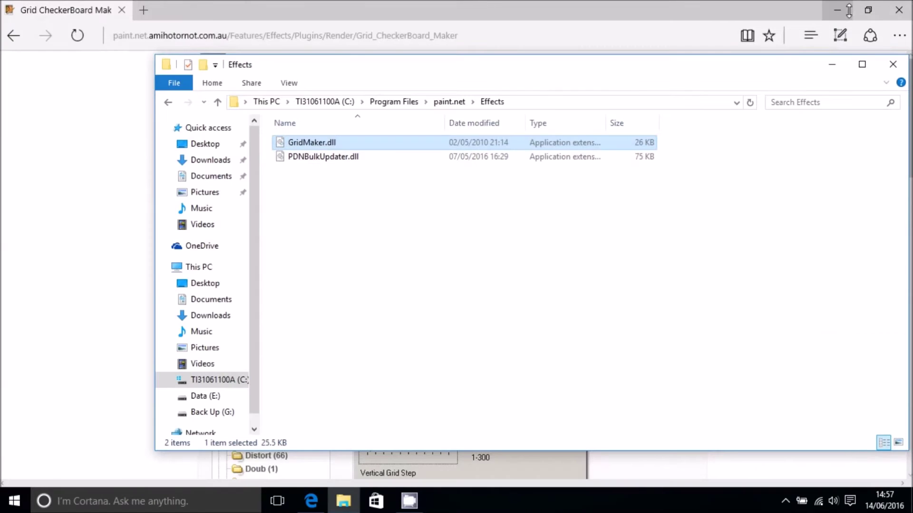
pyautogui.click(840, 8)
pyautogui.click(832, 63)
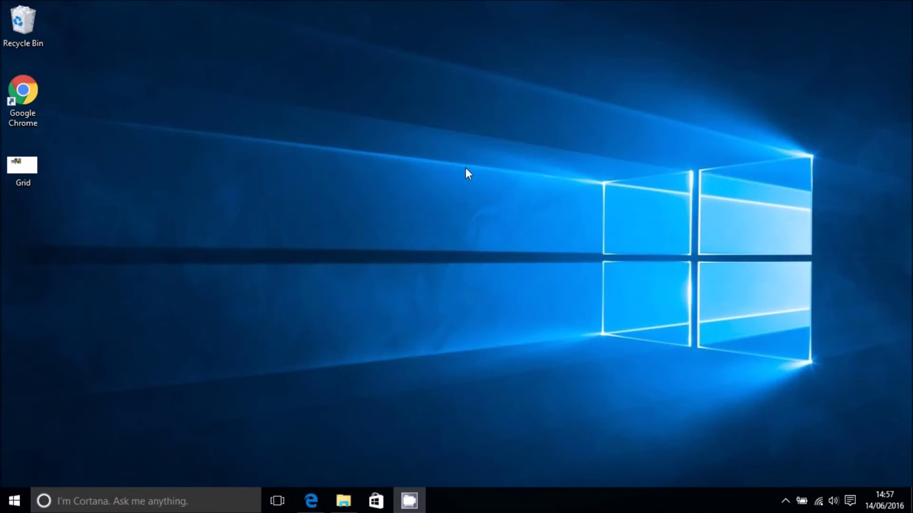
# Open Grid.pdn from the desktop with paint.net and select its Parrot layer.
pyautogui.rightClick(23, 162)
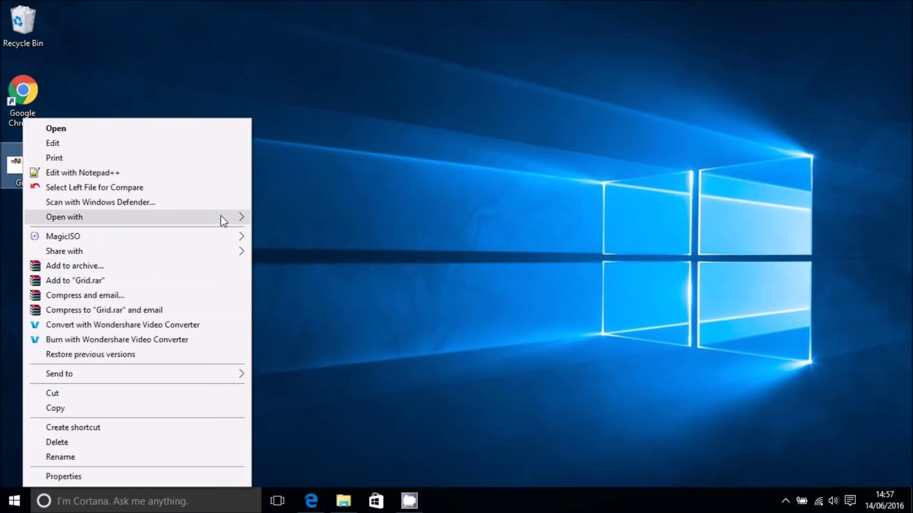
pyautogui.moveTo(241, 217)
pyautogui.click(288, 231)
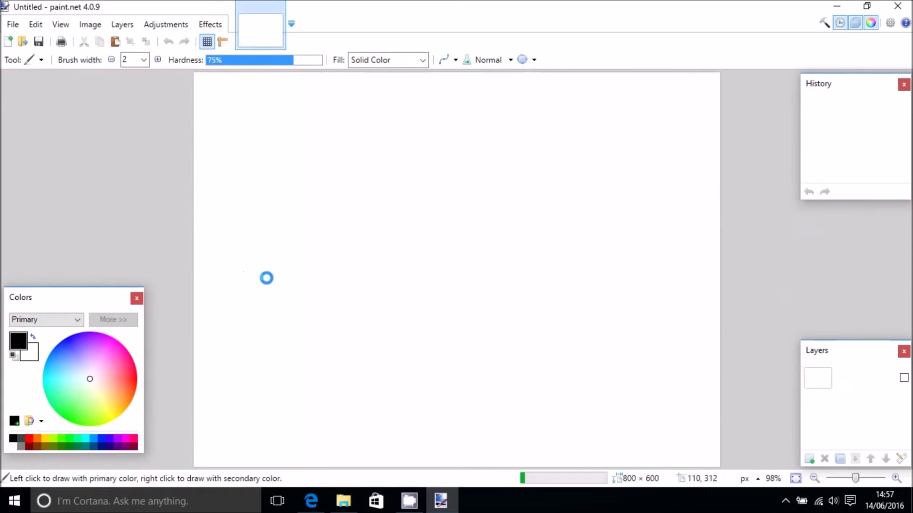
pyautogui.scroll(2, 872, 412)
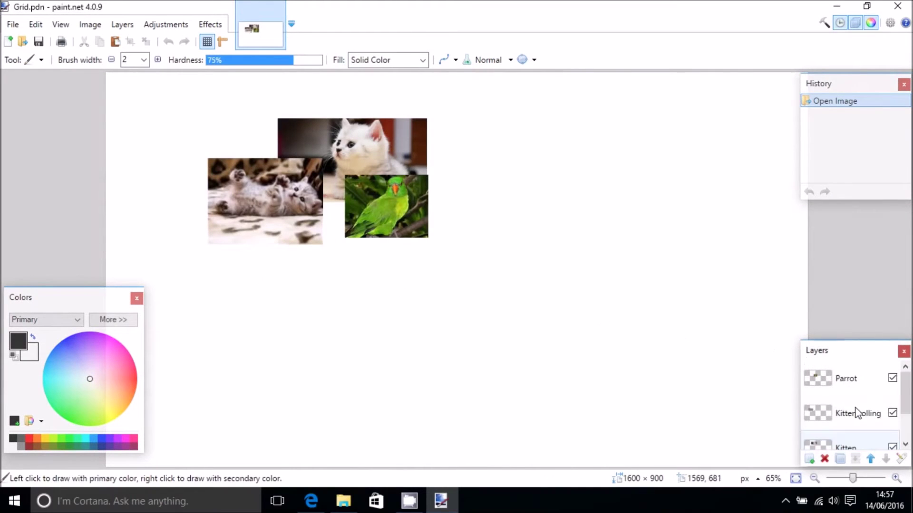
pyautogui.click(883, 377)
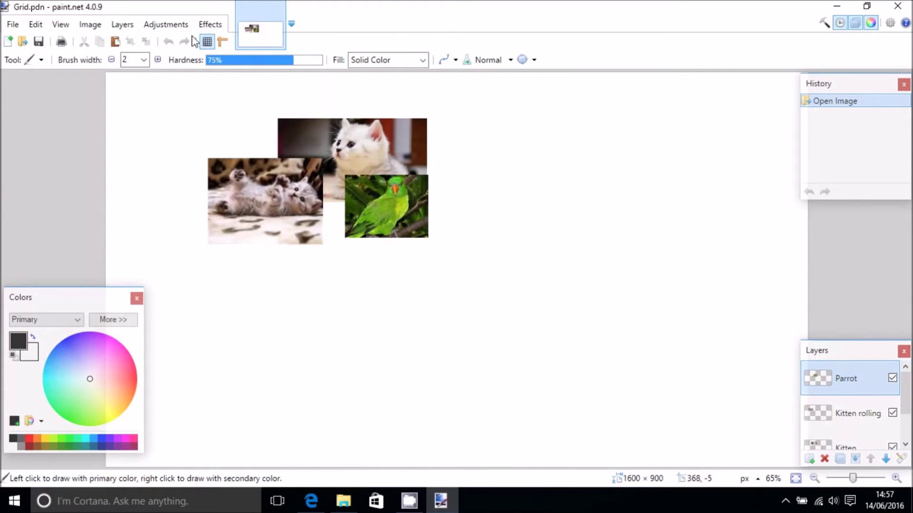
pyautogui.click(210, 24)
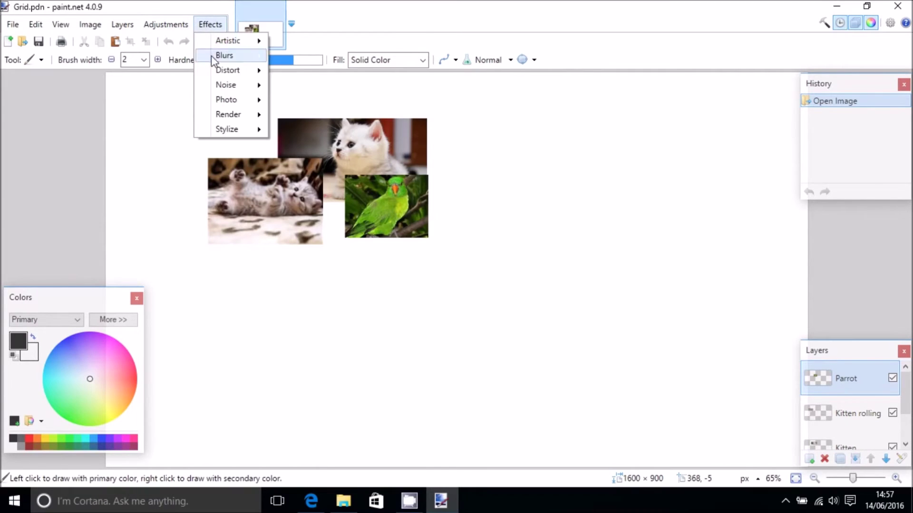
pyautogui.moveTo(246, 115)
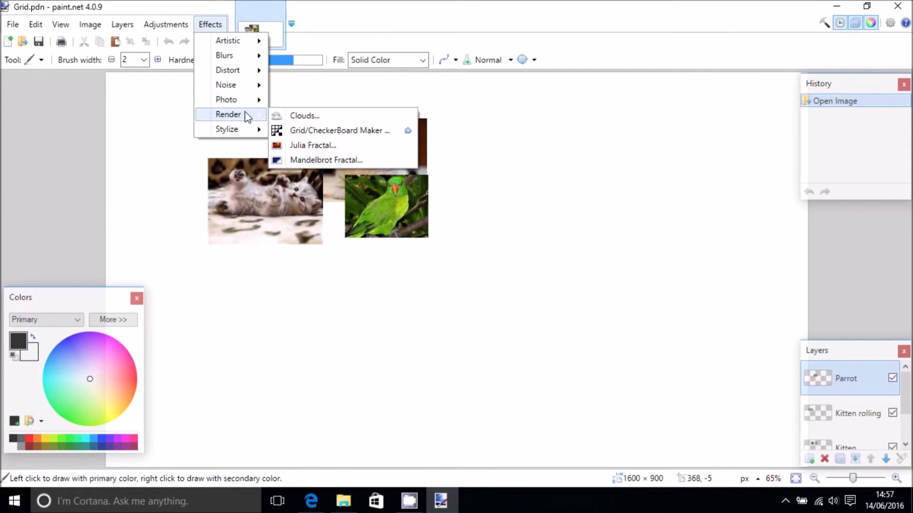
pyautogui.click(339, 131)
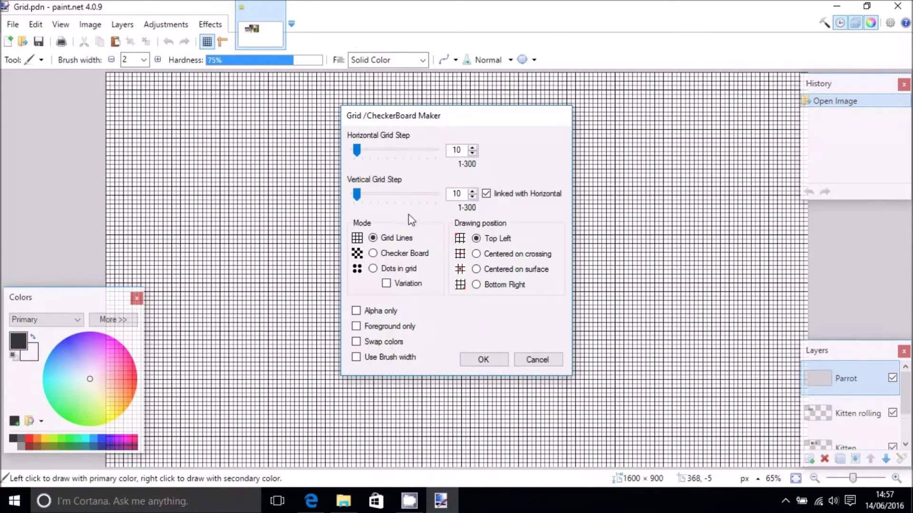
pyautogui.click(398, 326)
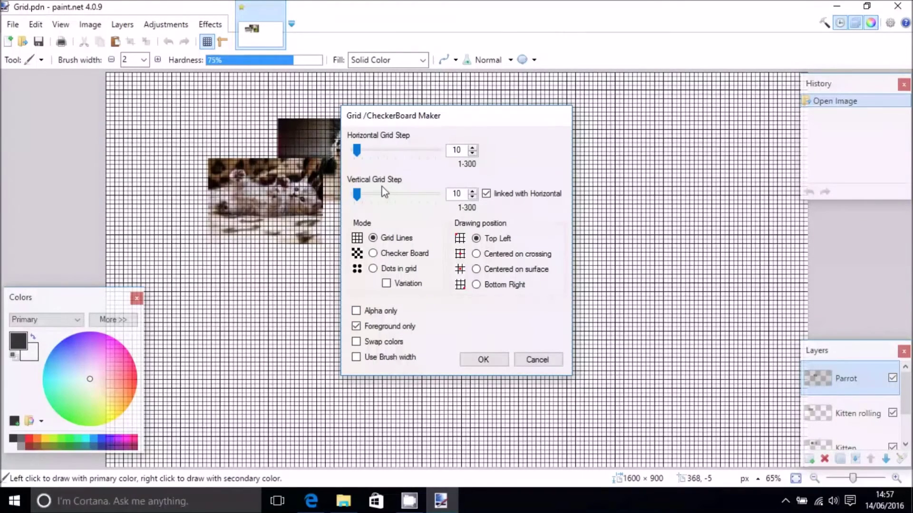
pyautogui.moveTo(383, 196); pyautogui.dragTo(383, 195)
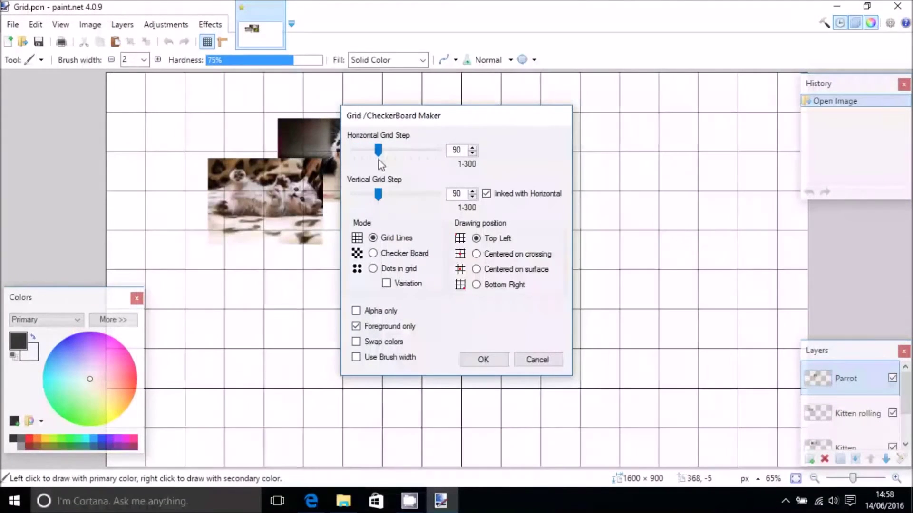
pyautogui.moveTo(381, 150); pyautogui.dragTo(384, 151)
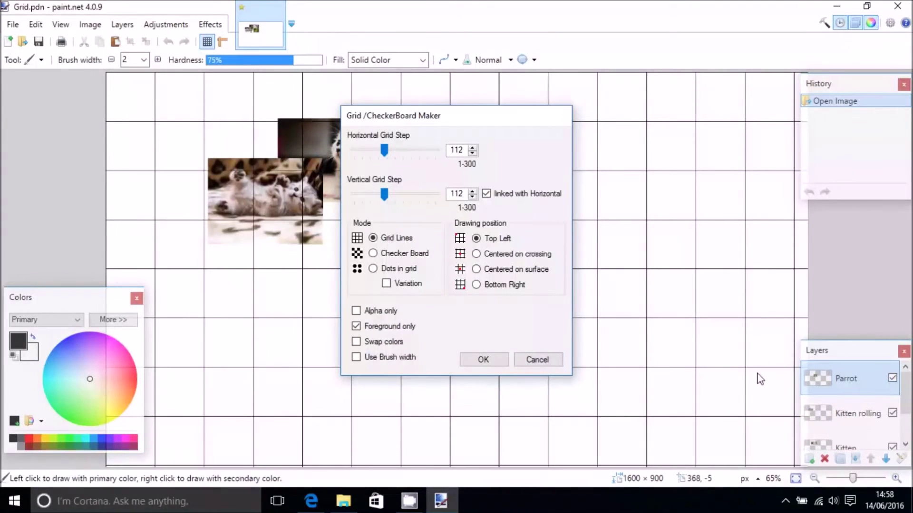
pyautogui.click(548, 360)
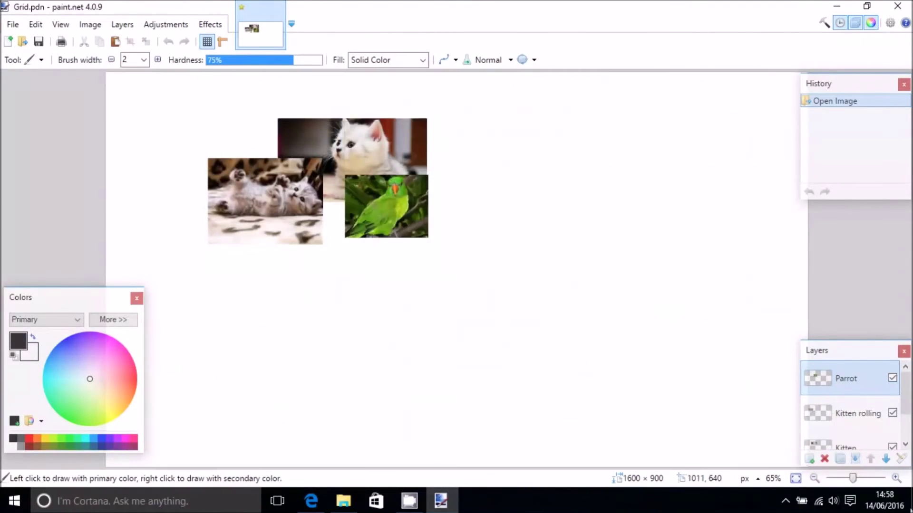
# Render a 110-pixel, foreground-only Grid/CheckerBoard Maker grid on new Layer 5, then select Parrot.
pyautogui.click(811, 459)
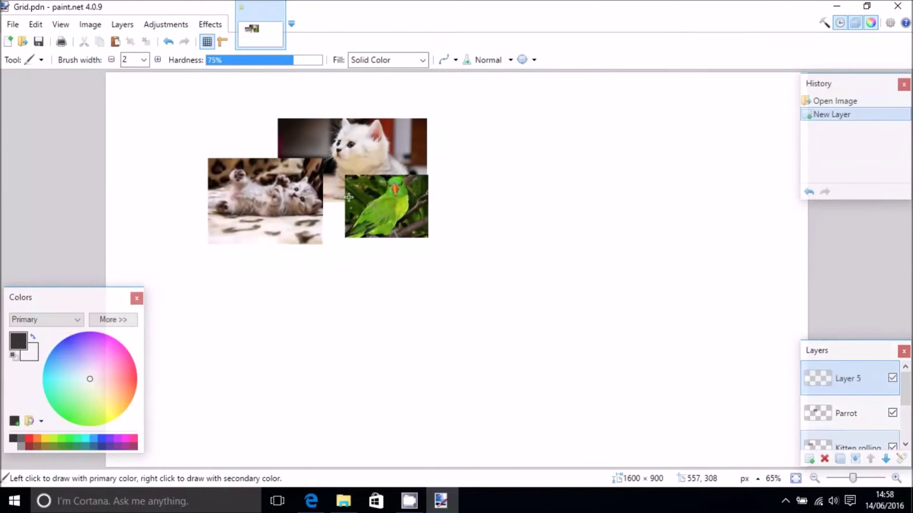
pyautogui.click(204, 28)
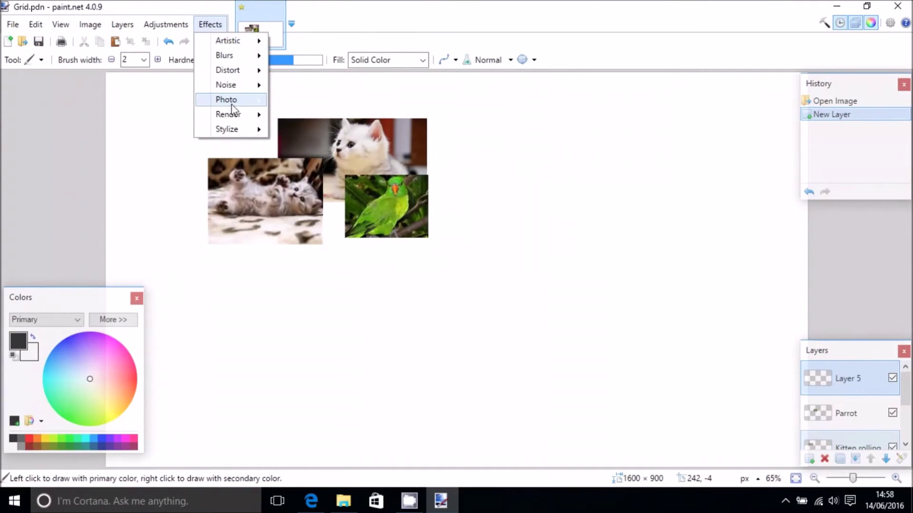
pyautogui.moveTo(257, 117)
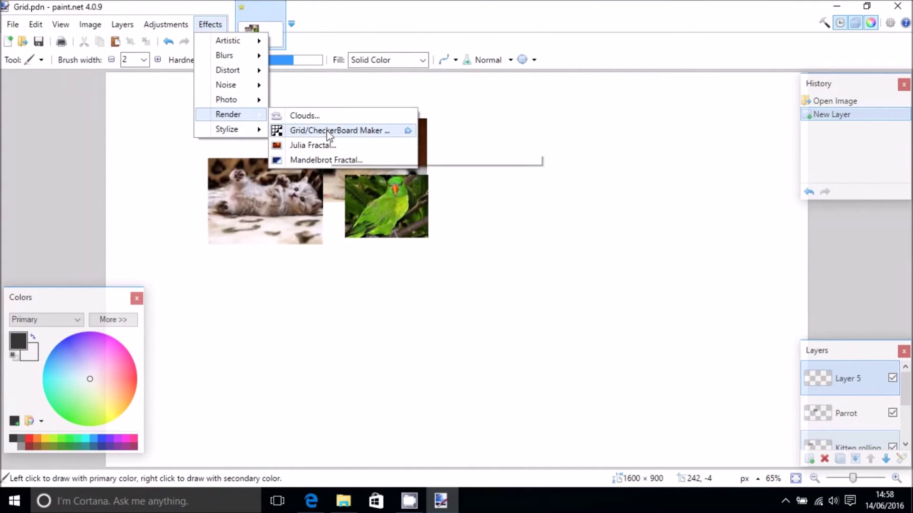
pyautogui.click(314, 131)
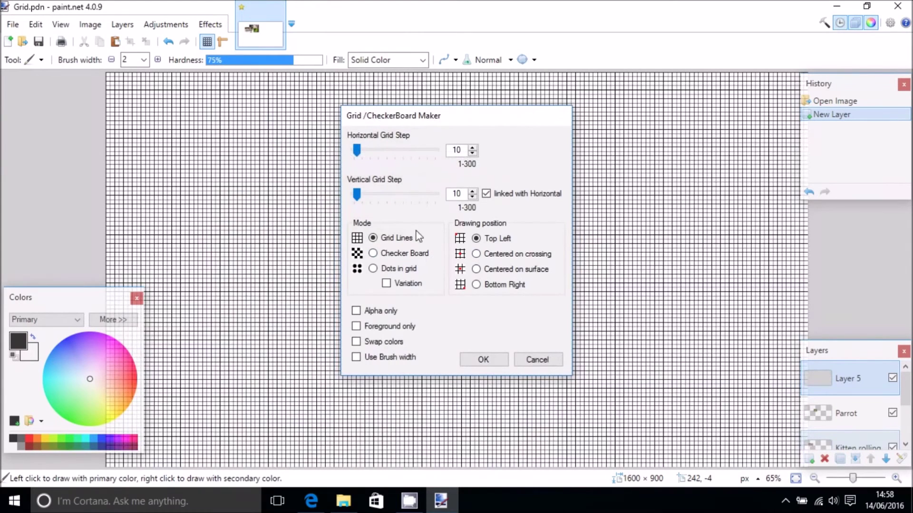
pyautogui.click(385, 157)
pyautogui.moveTo(384, 156); pyautogui.dragTo(389, 157)
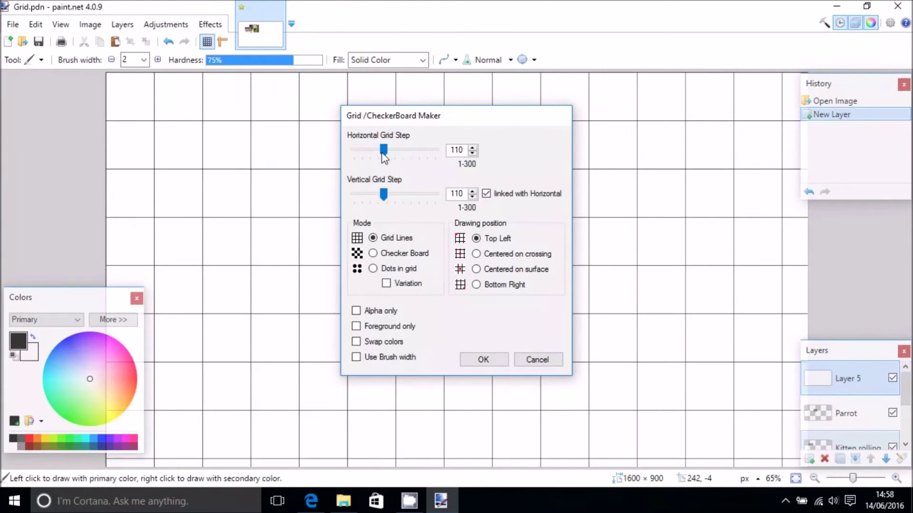
pyautogui.click(356, 326)
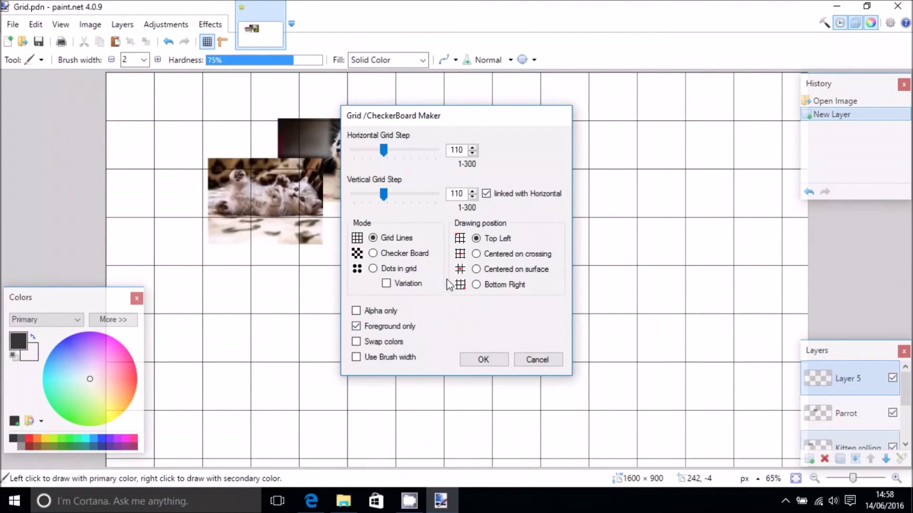
pyautogui.click(484, 360)
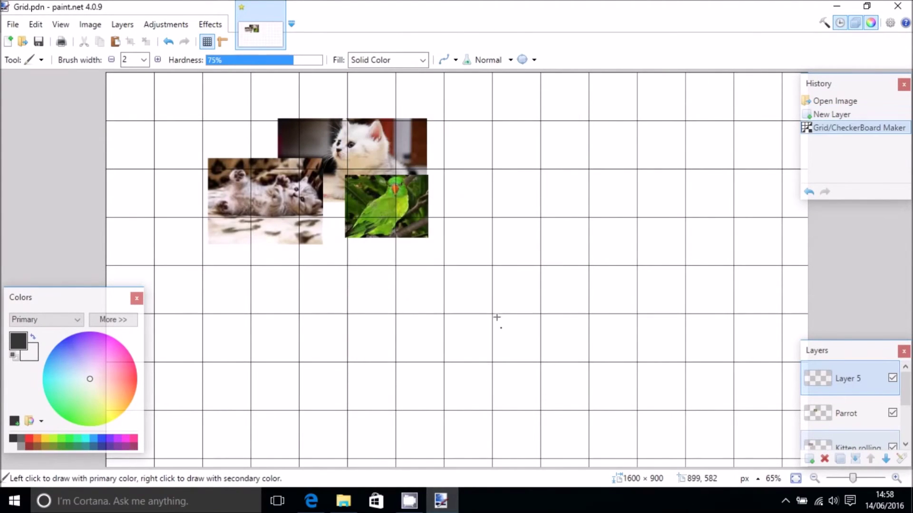
pyautogui.click(504, 285)
pyautogui.click(853, 426)
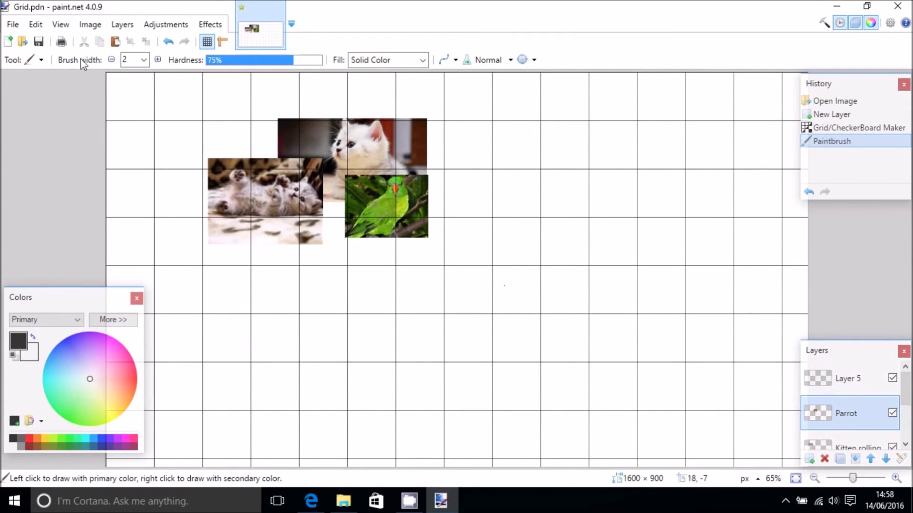
# Move the parrot photo down-right and the rolling kitten photo lower with Move Selected Pixels.
pyautogui.click(42, 59)
pyautogui.click(28, 90)
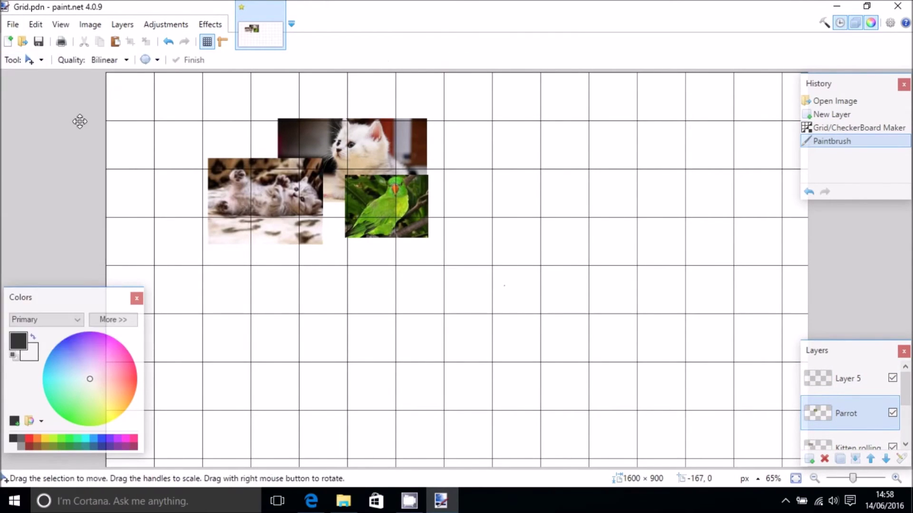
pyautogui.moveTo(303, 222); pyautogui.dragTo(403, 261)
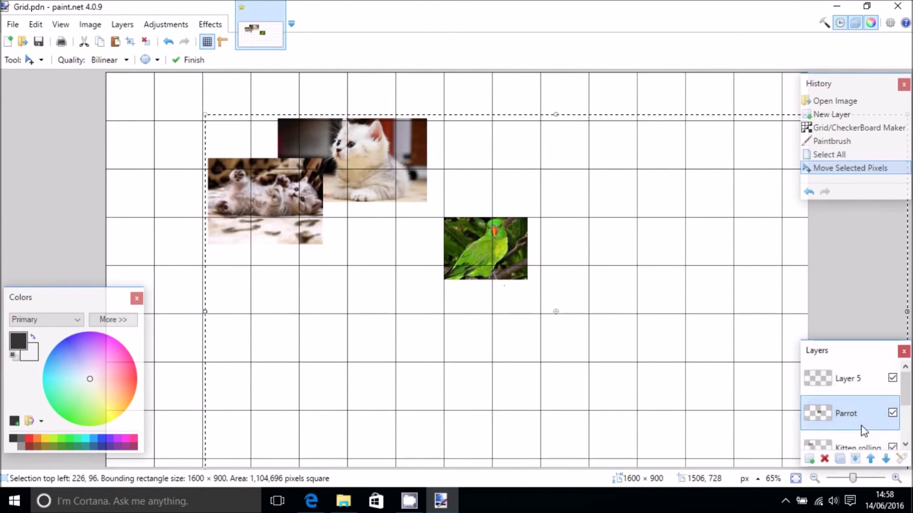
pyautogui.scroll(-2, 864, 418)
pyautogui.click(851, 381)
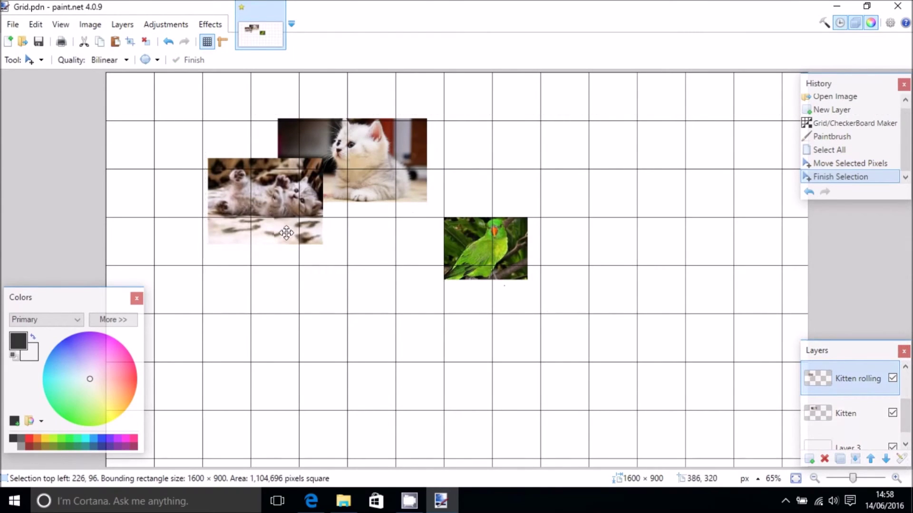
pyautogui.moveTo(286, 233); pyautogui.dragTo(350, 320)
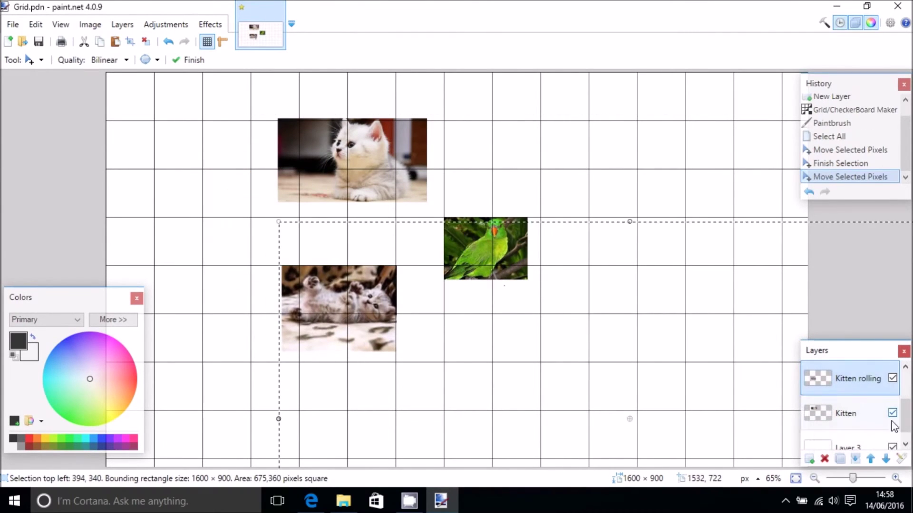
# Select all on the Kitten layer and shift the white kitten left to align with the grid.
pyautogui.click(861, 418)
pyautogui.moveTo(404, 161); pyautogui.dragTo(378, 188)
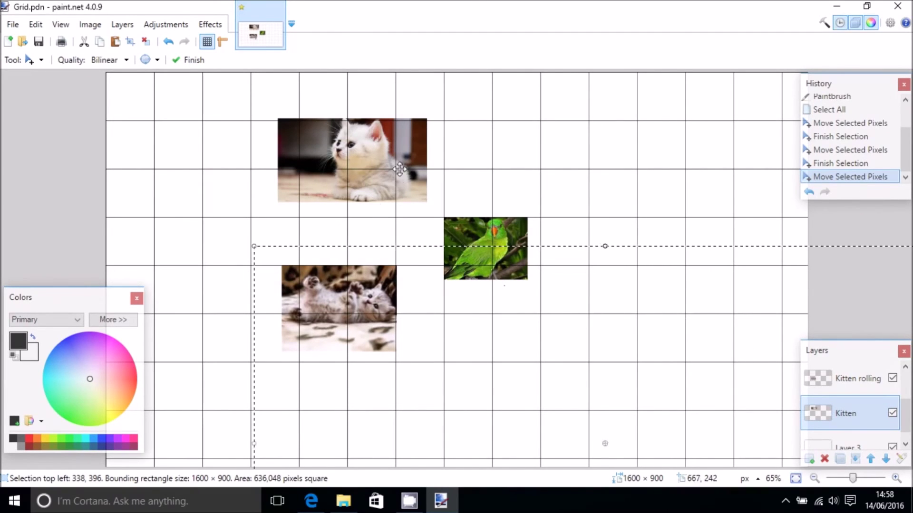
pyautogui.hotkey('ctrl', 'd')
pyautogui.hotkey('ctrl', 'a')
pyautogui.moveTo(382, 149); pyautogui.dragTo(350, 165)
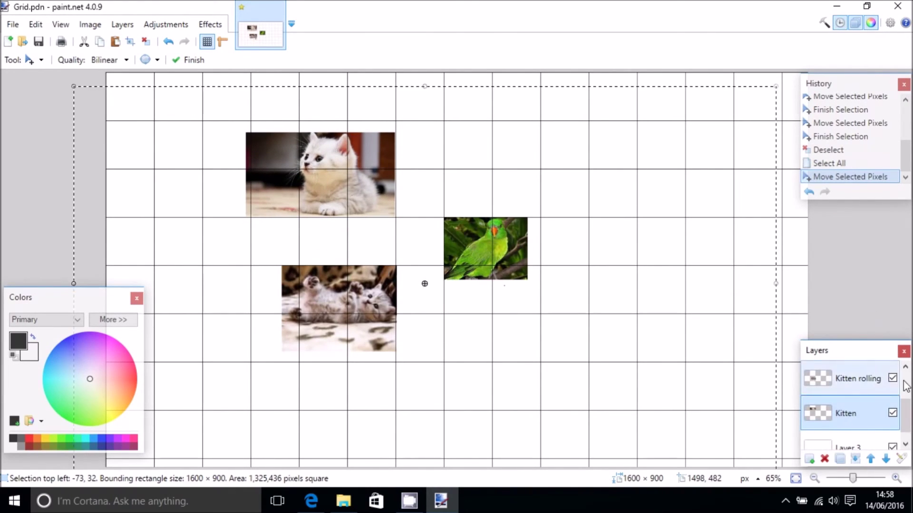
pyautogui.scroll(2, 870, 378)
pyautogui.click(875, 379)
# Hide grid Layer 5 and deselect with Ctrl+D, leaving the photos on plain white.
pyautogui.click(892, 378)
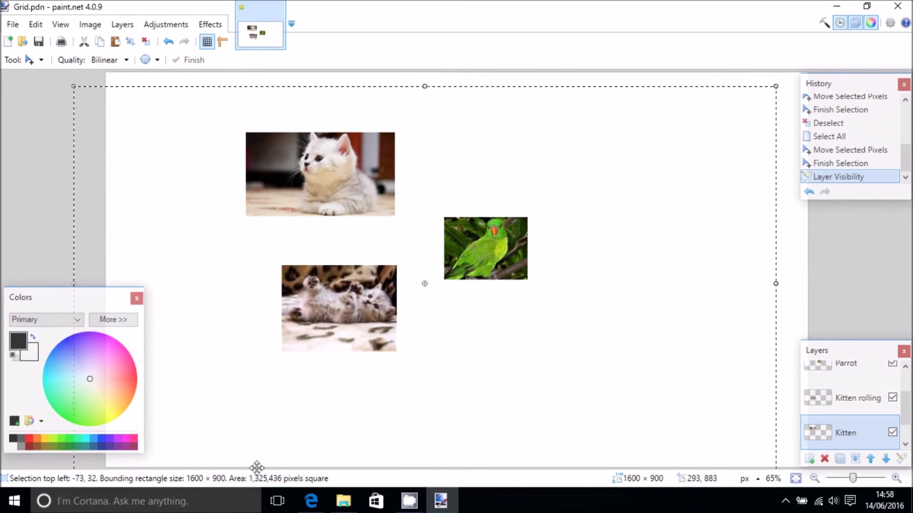
pyautogui.hotkey('ctrl', 'd')
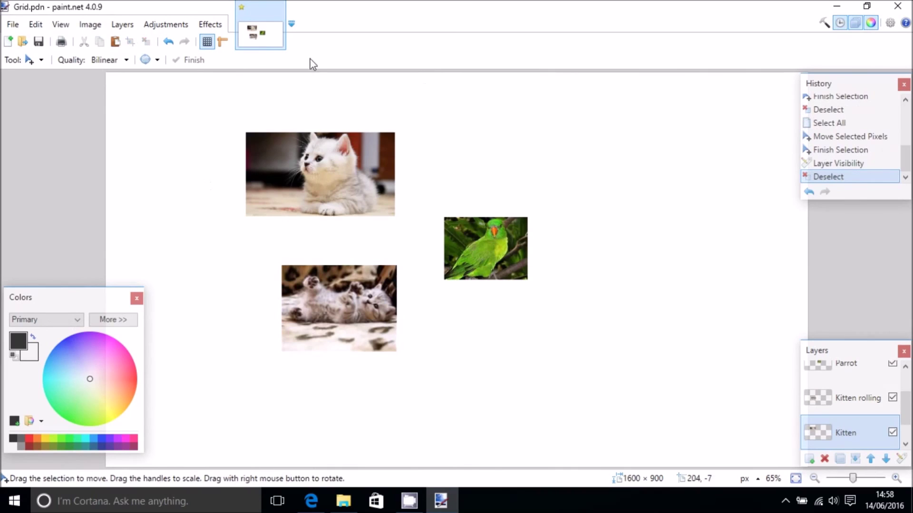